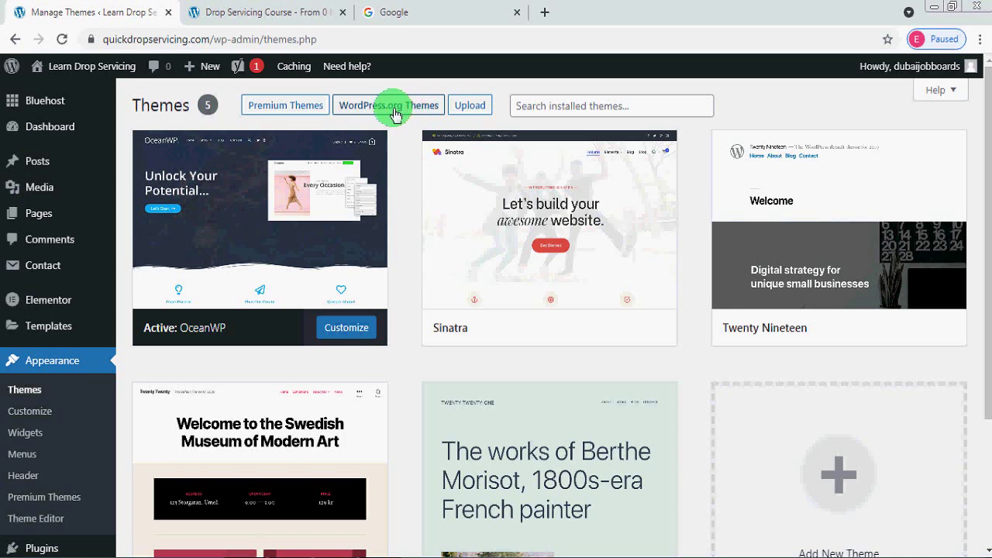
Filter the WordPress.org themes by E-Commerce, Custom Logo, Featured Image Header and Four Columns.
{"action": "left_click", "coordinate": [399, 112]}
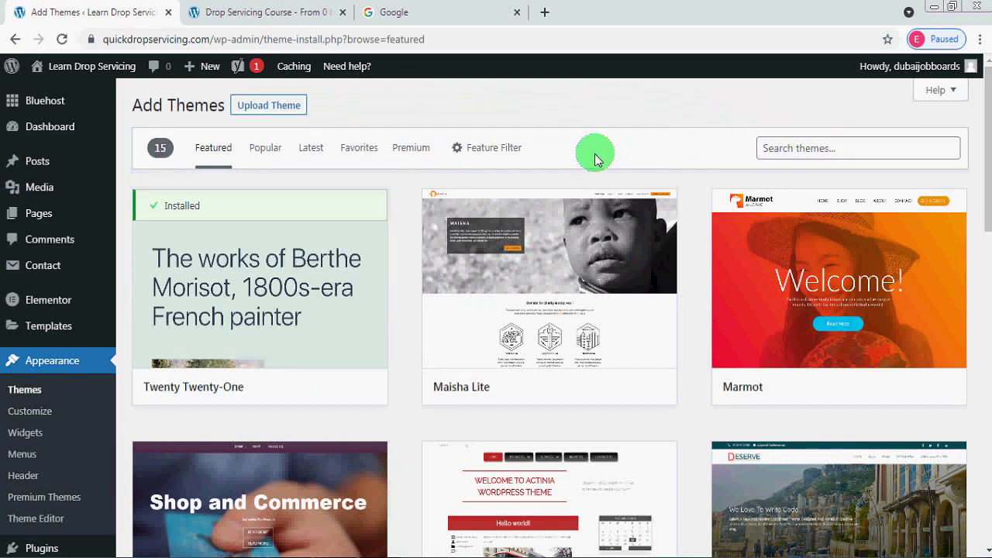
{"action": "left_click", "coordinate": [478, 153]}
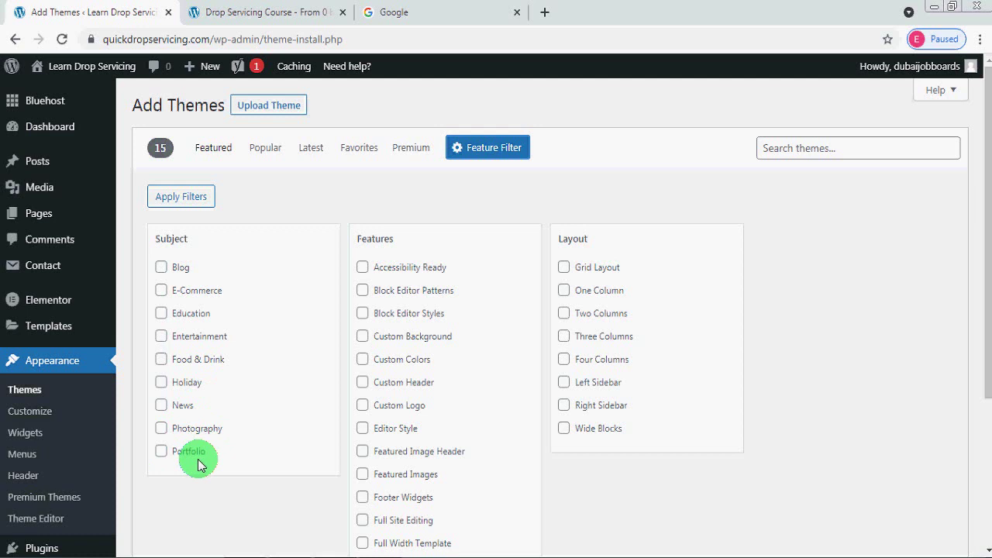
{"action": "left_click", "coordinate": [162, 293]}
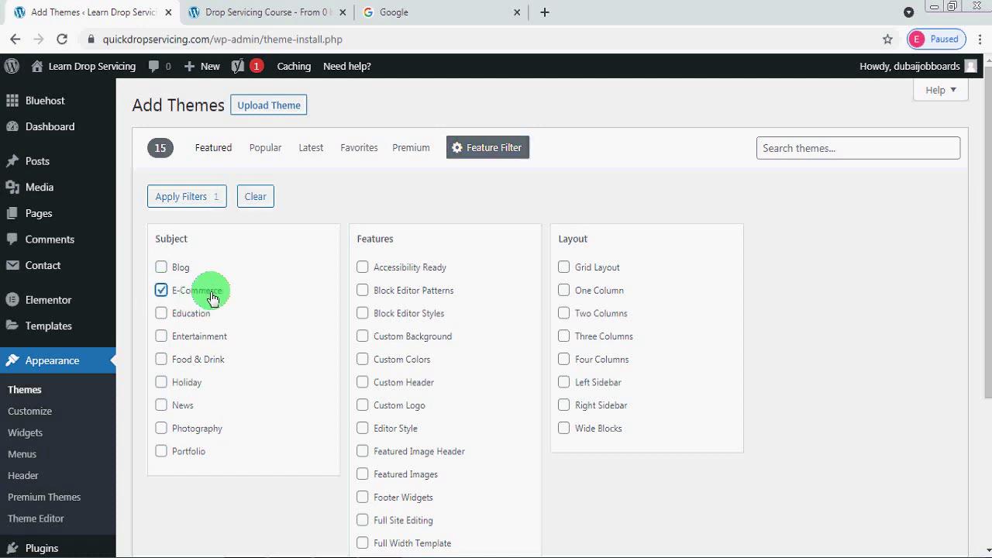
{"action": "left_click", "coordinate": [361, 409]}
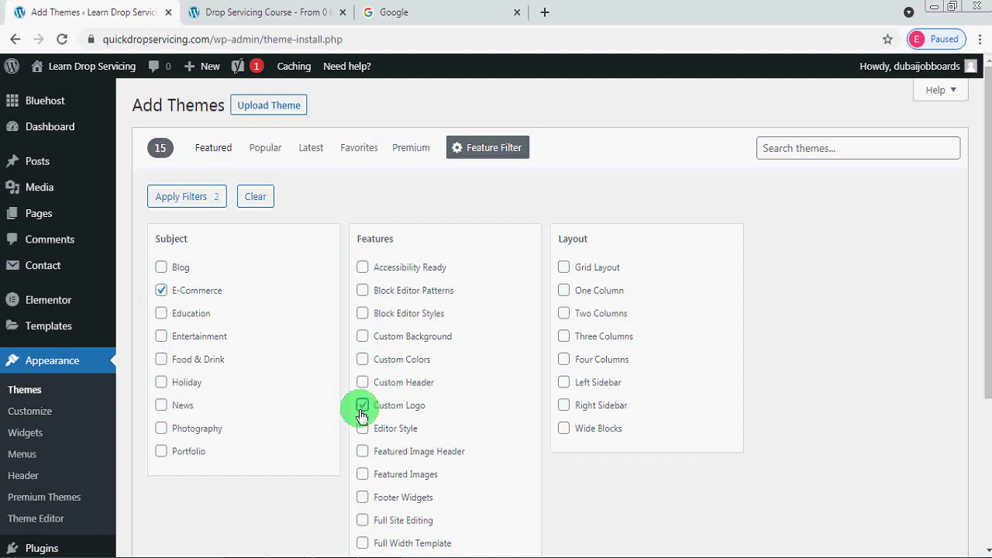
{"action": "left_click", "coordinate": [362, 454]}
{"action": "left_click", "coordinate": [565, 361]}
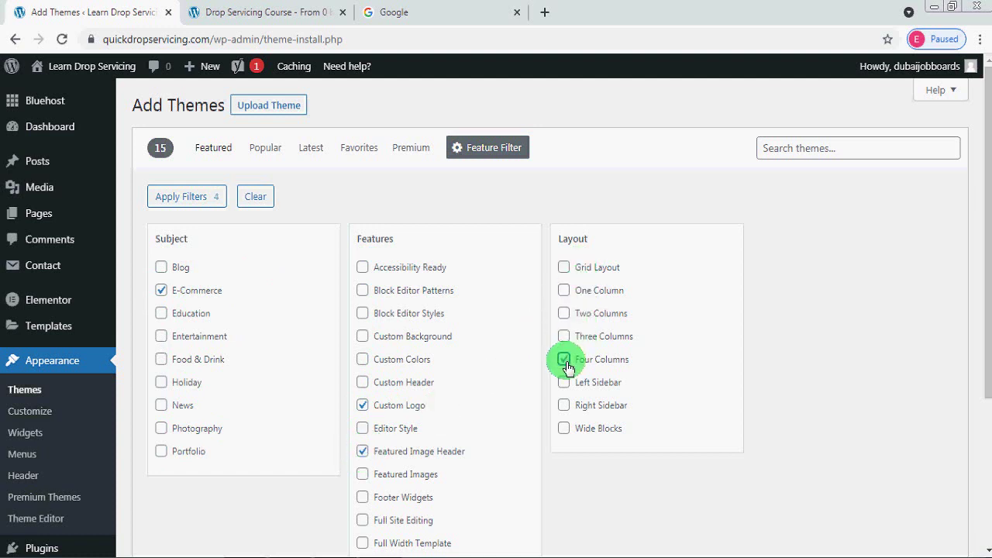
{"action": "left_click", "coordinate": [189, 197]}
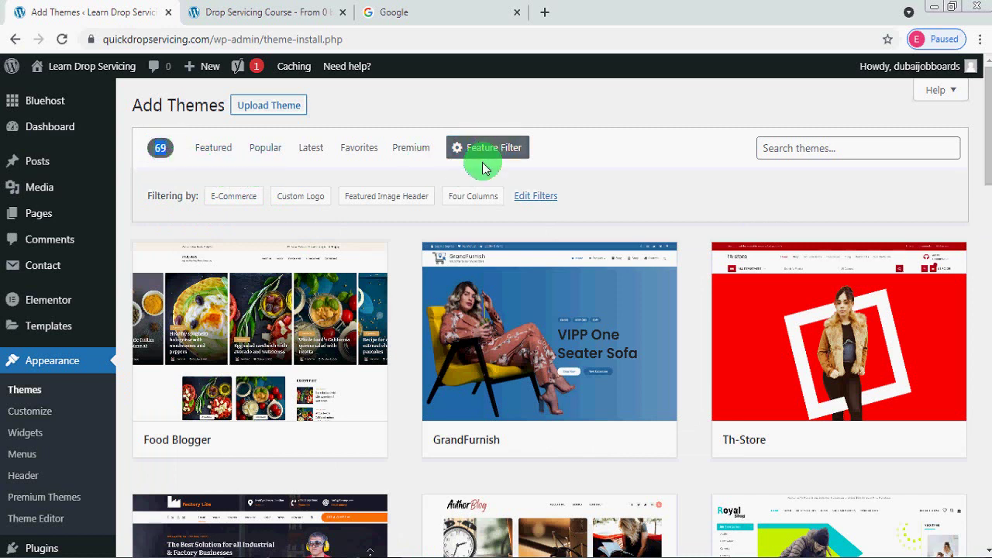
Preview the GrandFurnish theme from the filtered results and look through its demo page.
{"action": "scroll", "coordinate": [982, 172], "scroll_direction": "down", "scroll_amount": 2}
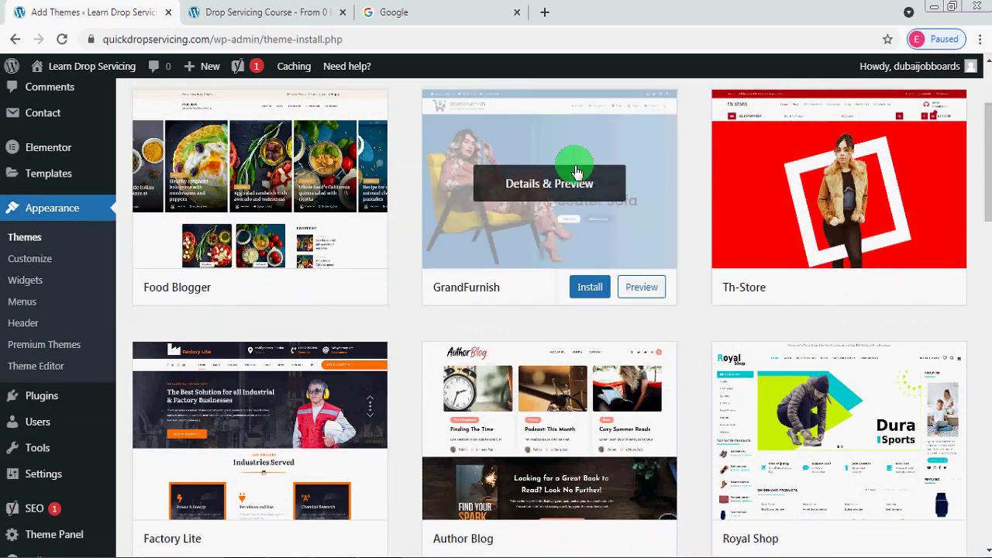
{"action": "left_click", "coordinate": [587, 285]}
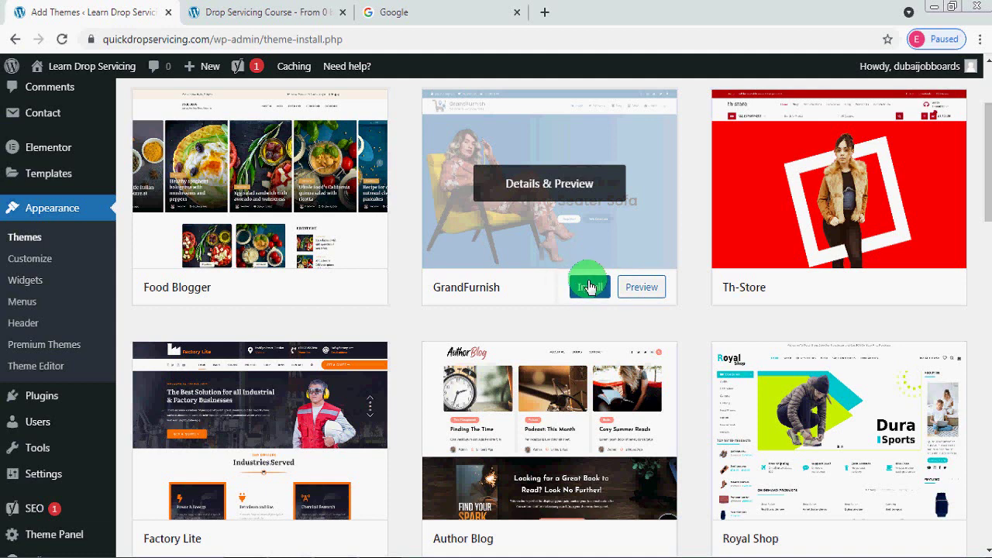
{"action": "left_click", "coordinate": [642, 289]}
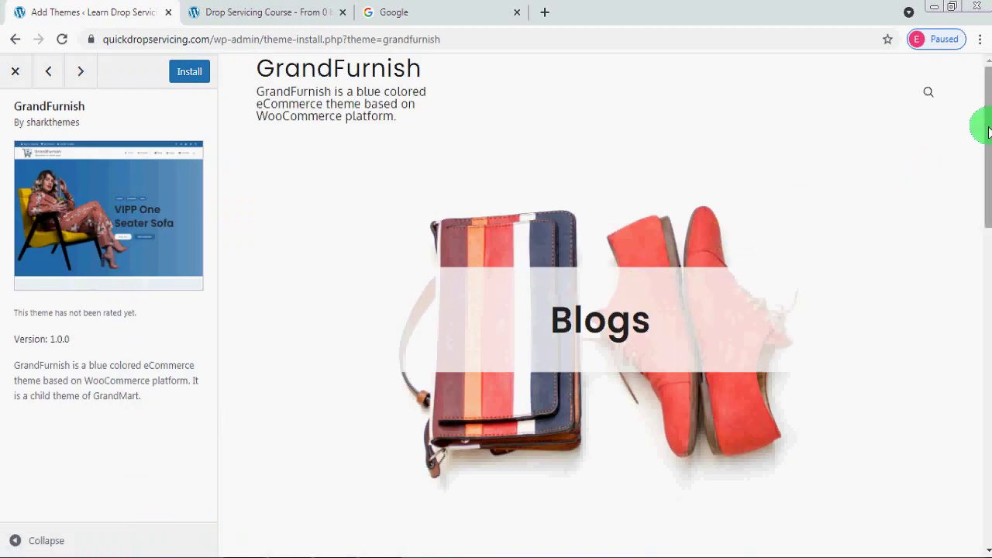
{"action": "left_click_drag", "start_coordinate": [985, 128], "coordinate": [981, 408]}
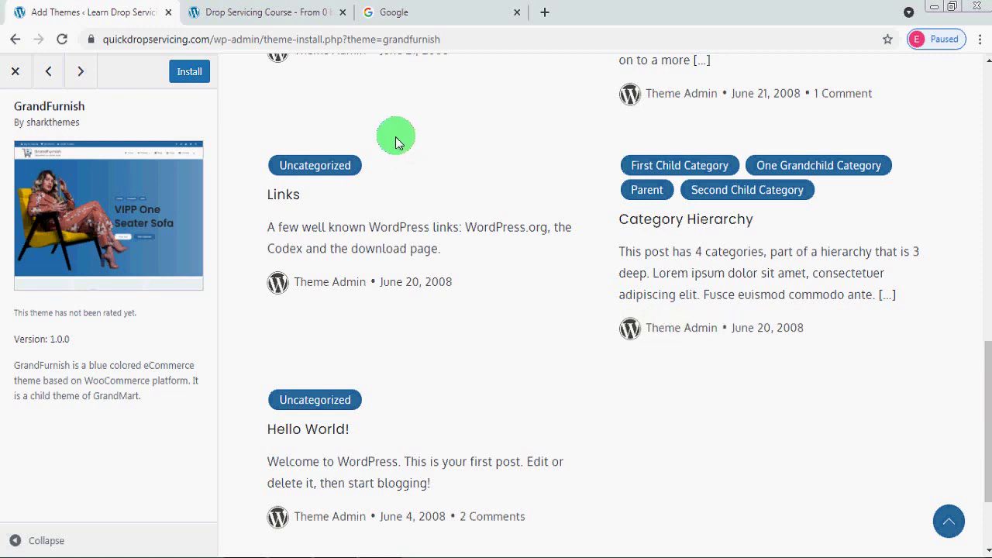
Switch to Google and search for "Top Ten free wordpress themes for a business website".
{"action": "left_click", "coordinate": [428, 11]}
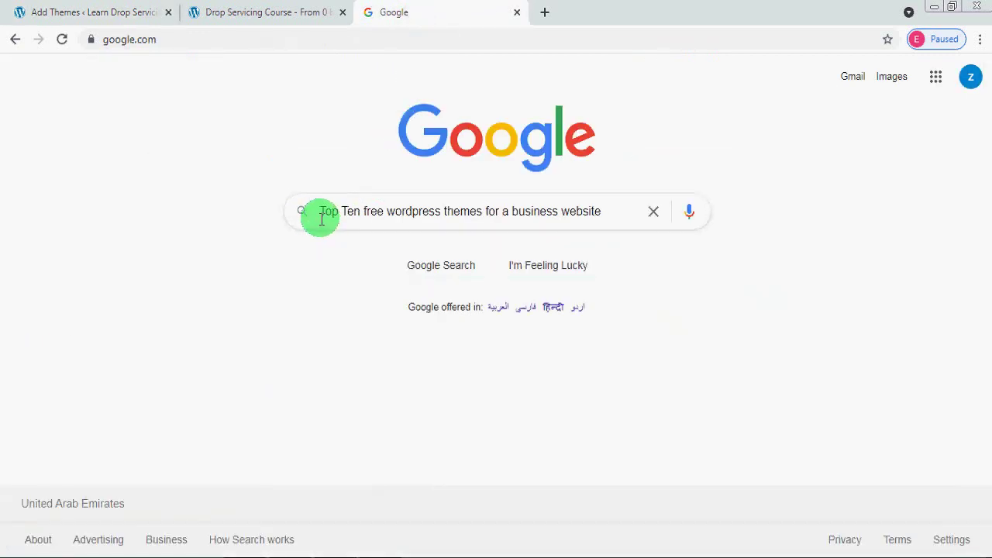
{"action": "left_click_drag", "start_coordinate": [320, 211], "coordinate": [617, 224]}
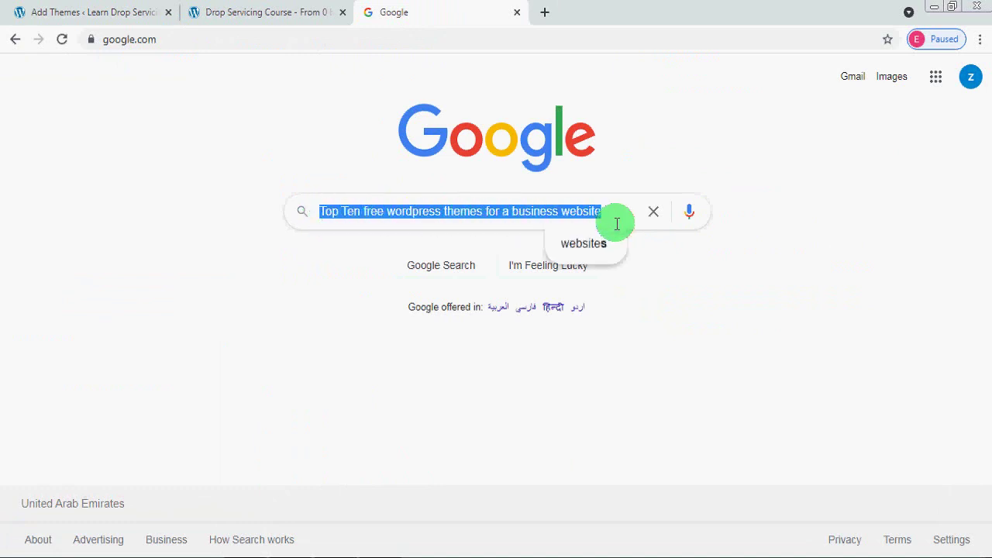
{"action": "key", "text": "Return"}
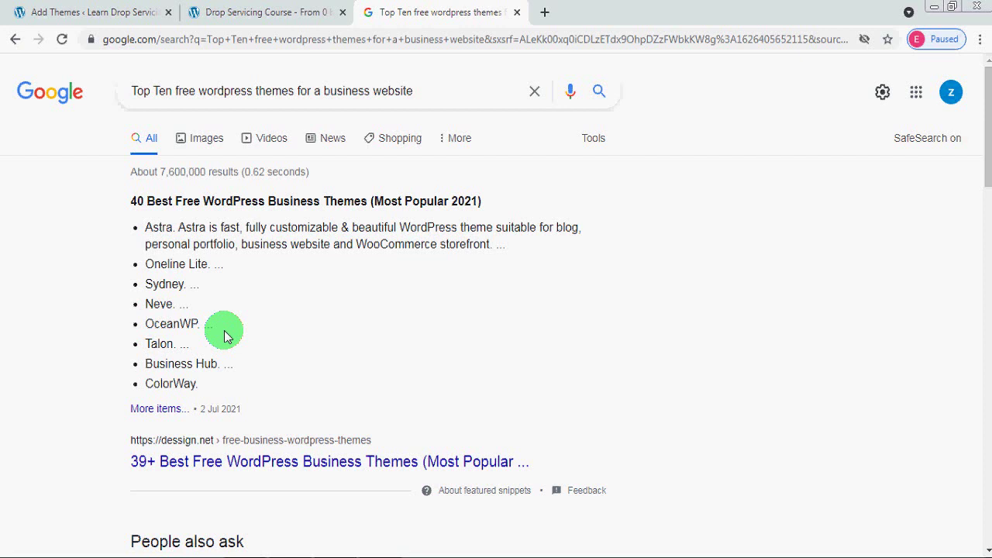
Open the WordPress.org theme directory at wordpress.org/themes/.
{"action": "left_click", "coordinate": [375, 42]}
{"action": "type", "text": "wordpress.org"}
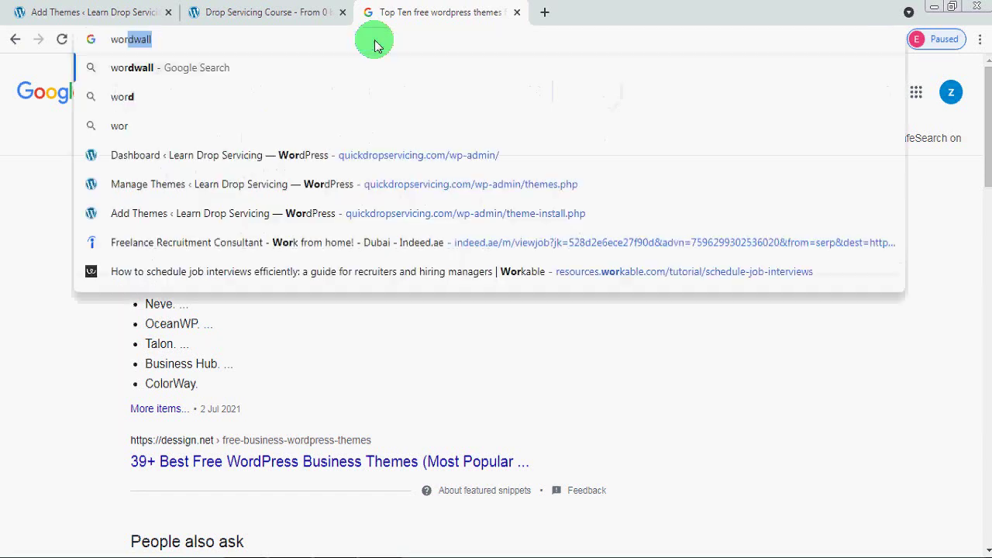
{"action": "type", "text": "/"}
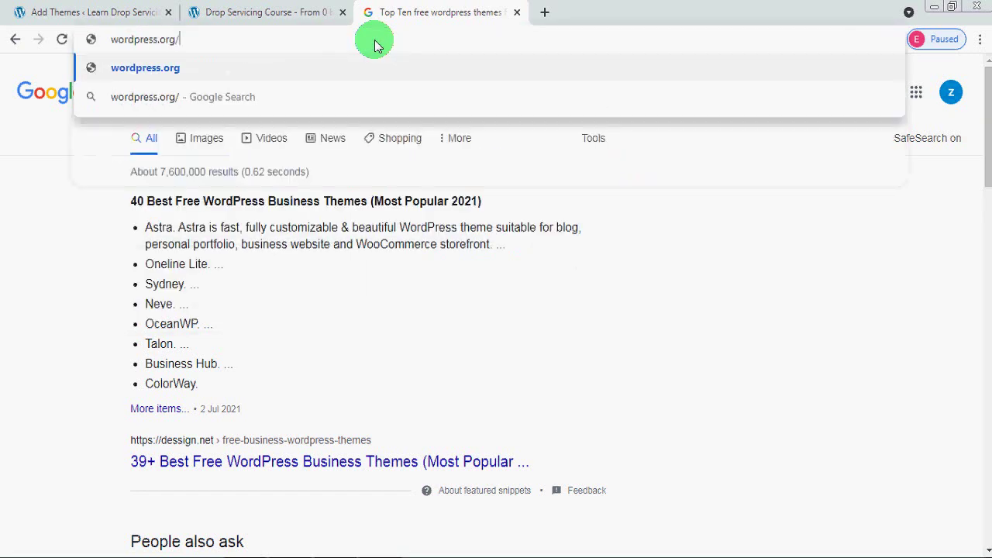
{"action": "type", "text": "themes/"}
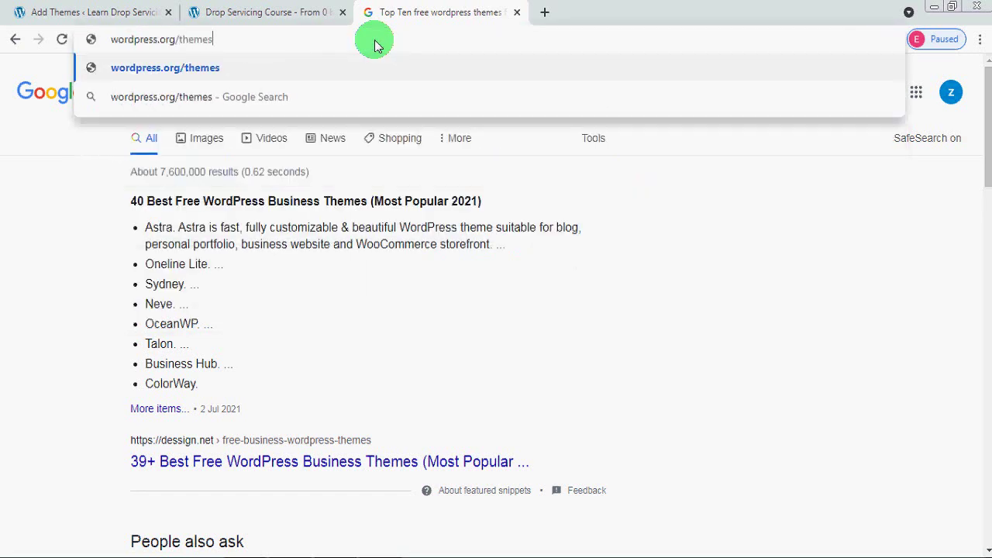
{"action": "key", "text": "Return"}
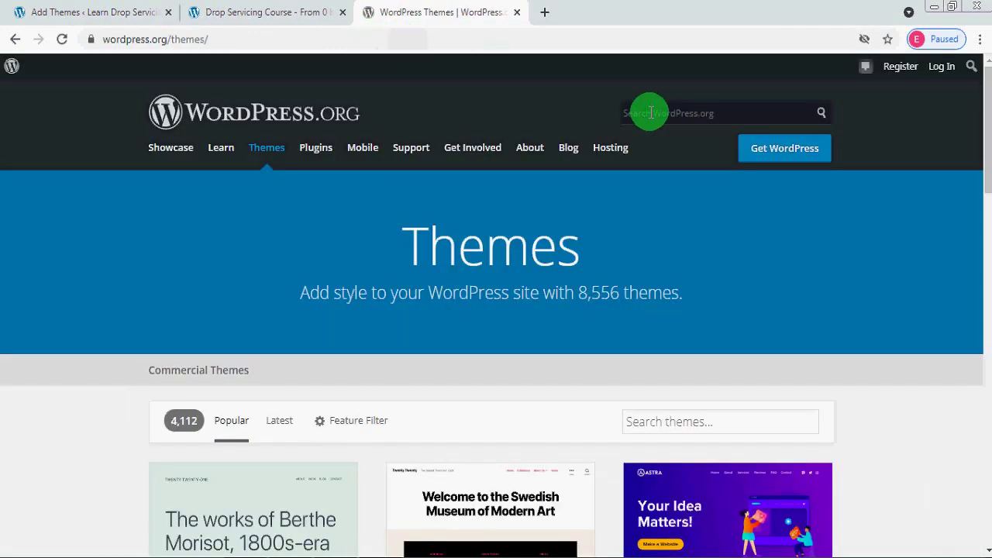
Search the theme directory for "storefront" and download the Storefront theme.
{"action": "left_click_drag", "start_coordinate": [987, 146], "coordinate": [986, 251]}
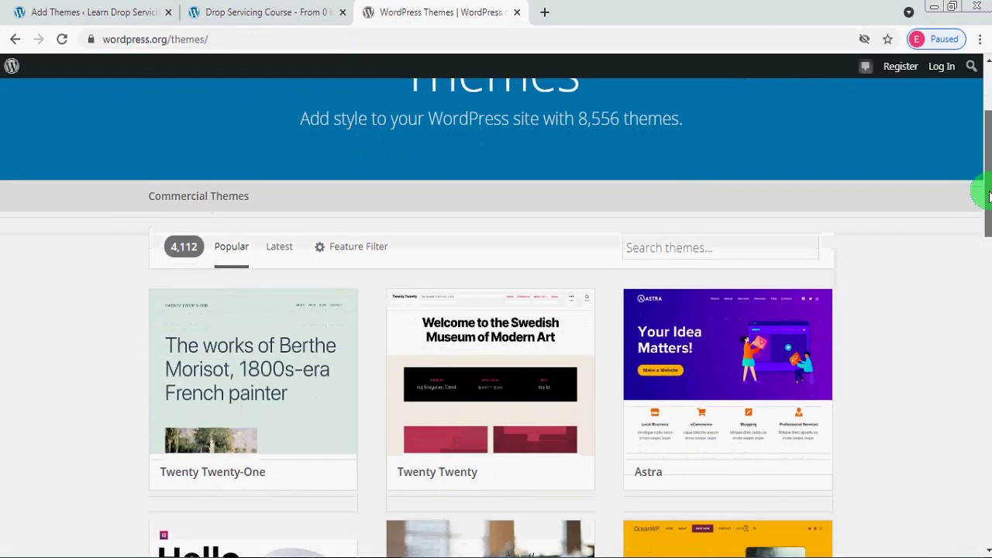
{"action": "left_click", "coordinate": [725, 240]}
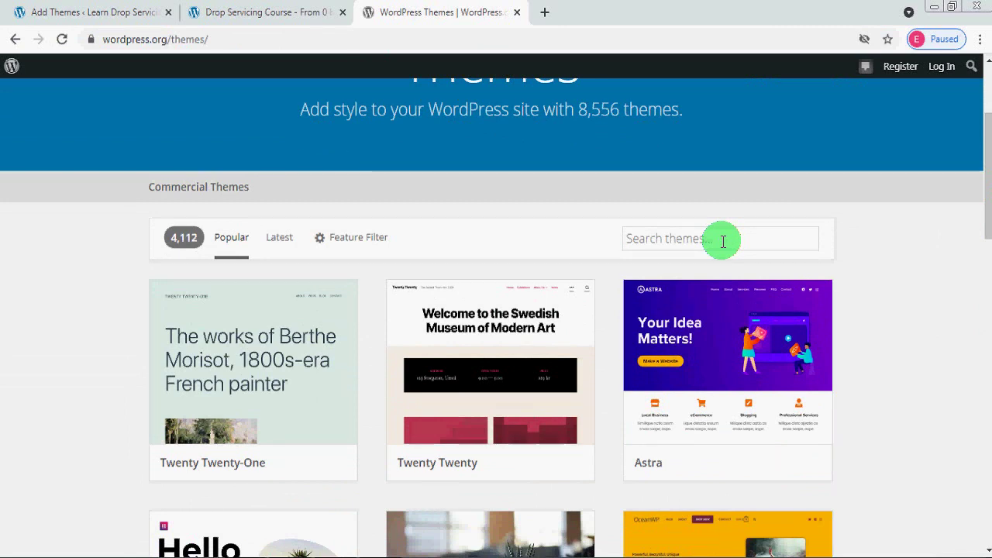
{"action": "left_click", "coordinate": [722, 241]}
{"action": "type", "text": "storefront"}
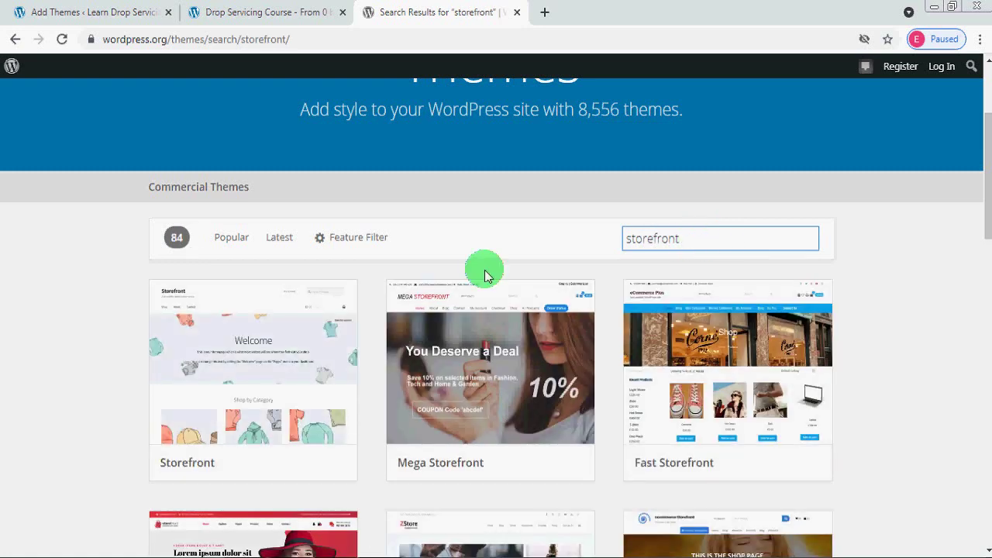
{"action": "mouse_move", "coordinate": [232, 367]}
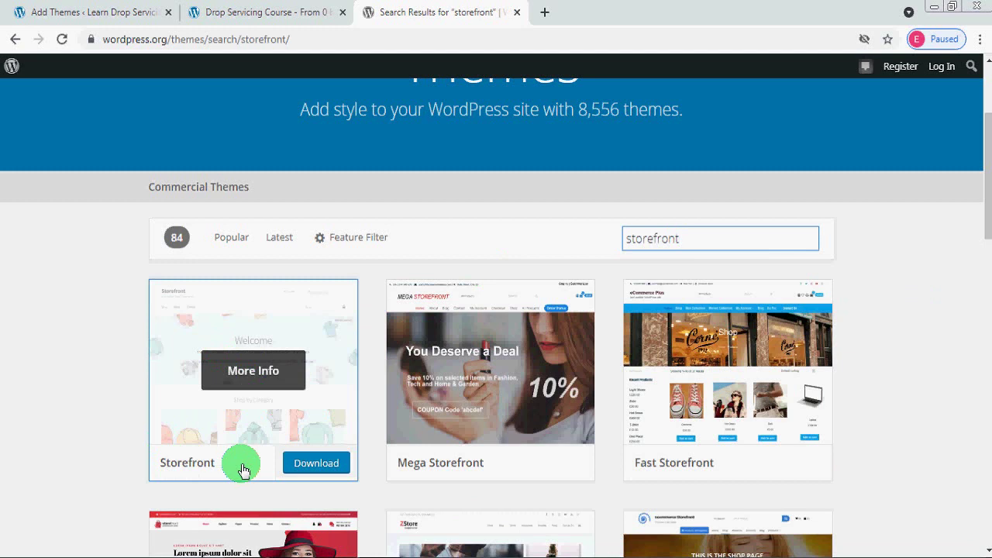
{"action": "left_click", "coordinate": [324, 467]}
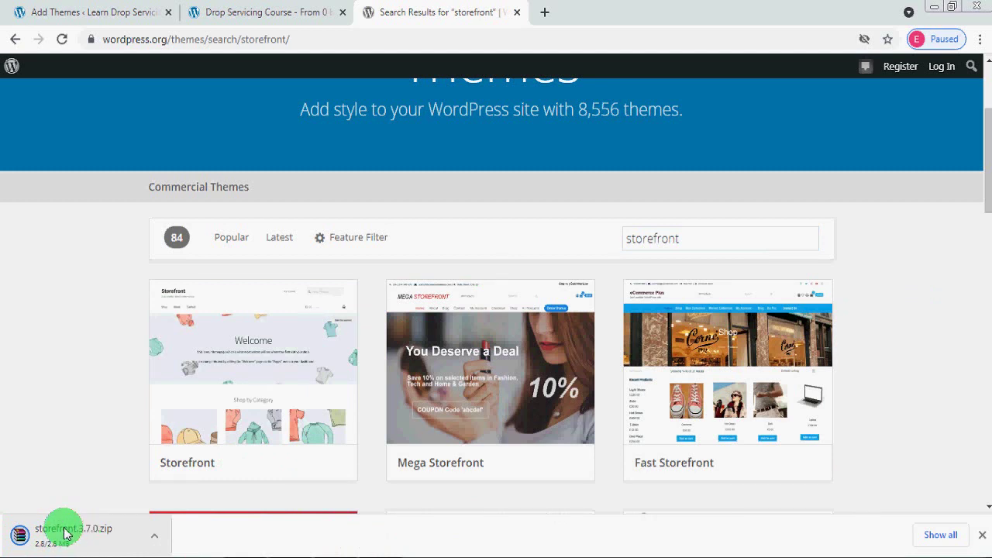
Back in the site's admin, close the GrandFurnish preview and open the form for uploading a theme.
{"action": "left_click", "coordinate": [95, 14]}
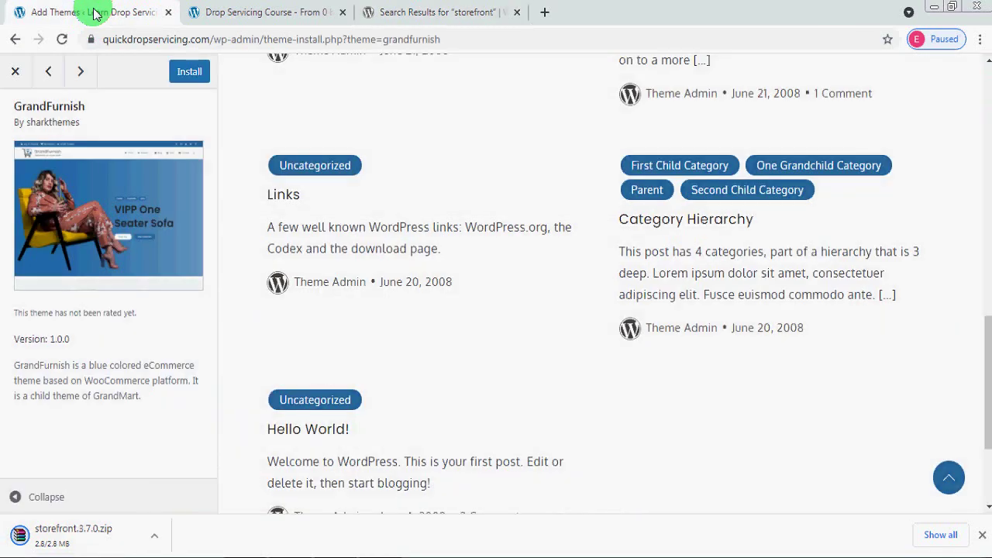
{"action": "left_click", "coordinate": [16, 71]}
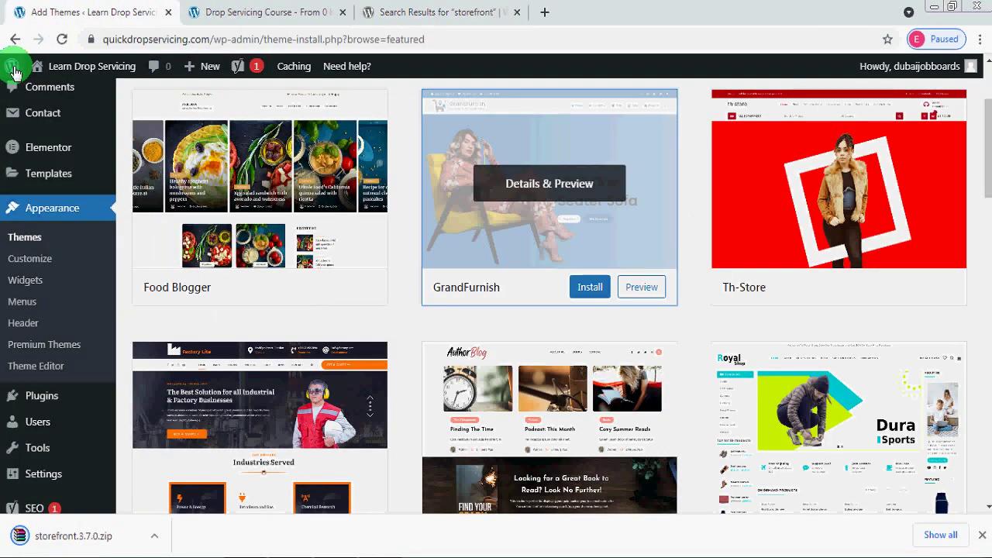
{"action": "left_click", "coordinate": [31, 237]}
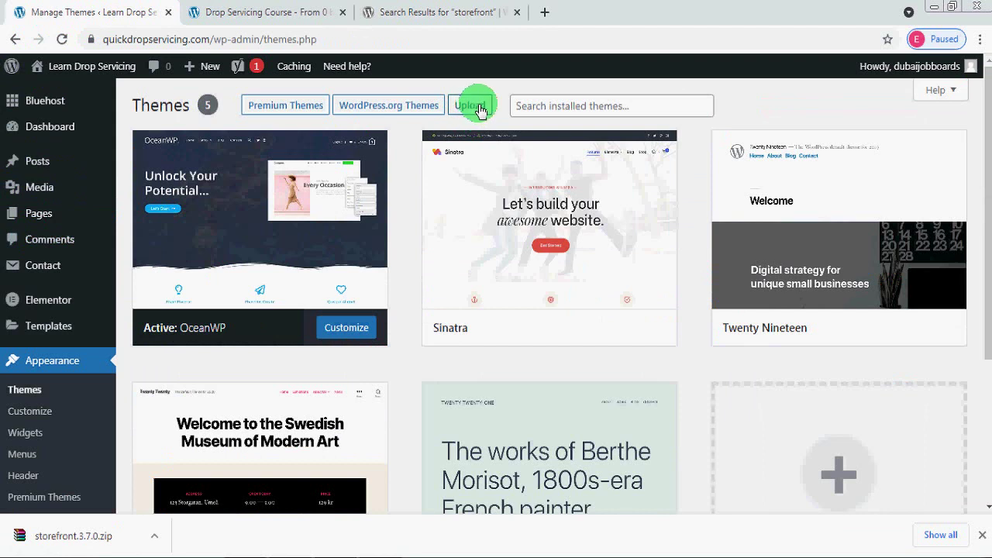
{"action": "left_click", "coordinate": [480, 111]}
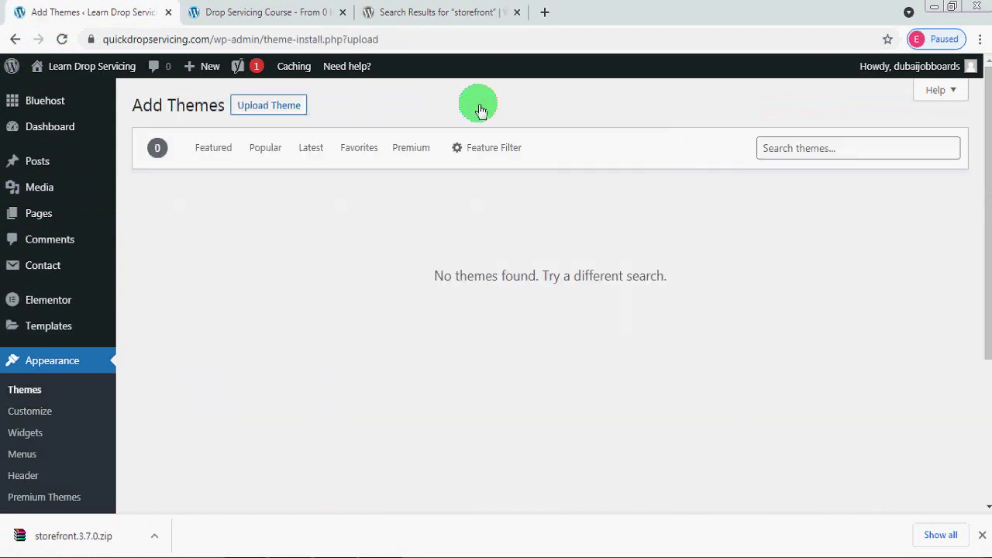
{"action": "left_click", "coordinate": [282, 113]}
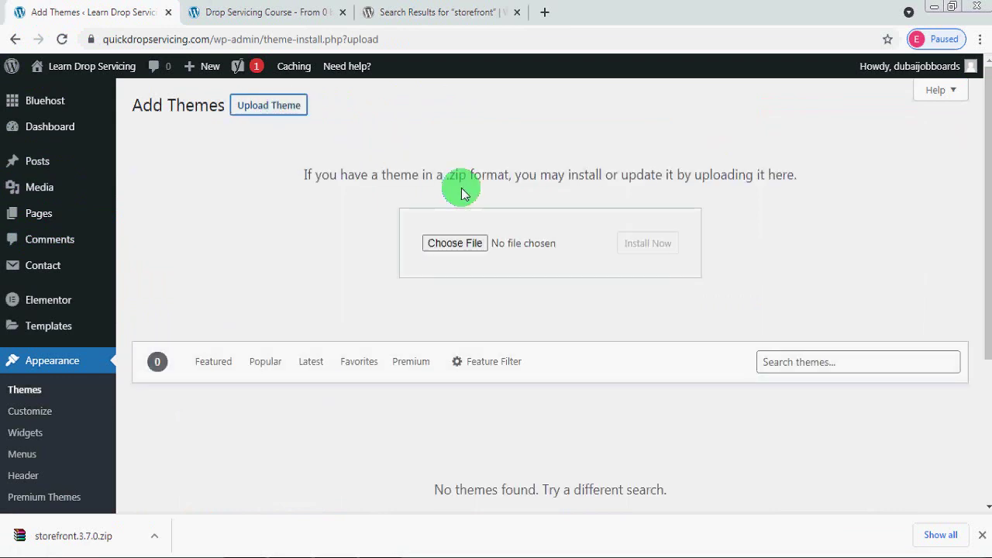
Install the theme from storefront.3.7.0.zip in the Downloads folder and return to the installed themes to locate Storefront.
{"action": "left_click", "coordinate": [455, 243]}
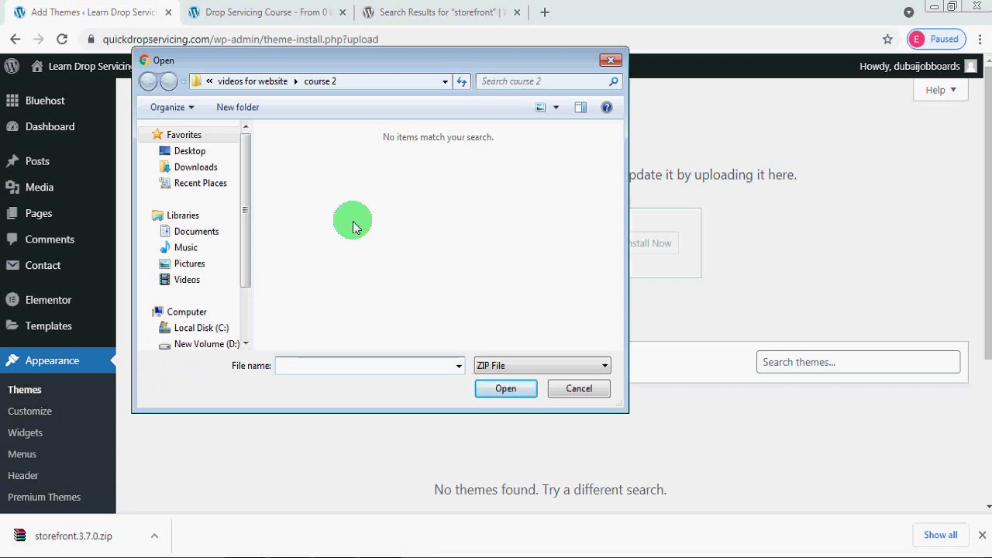
{"action": "left_click", "coordinate": [196, 171]}
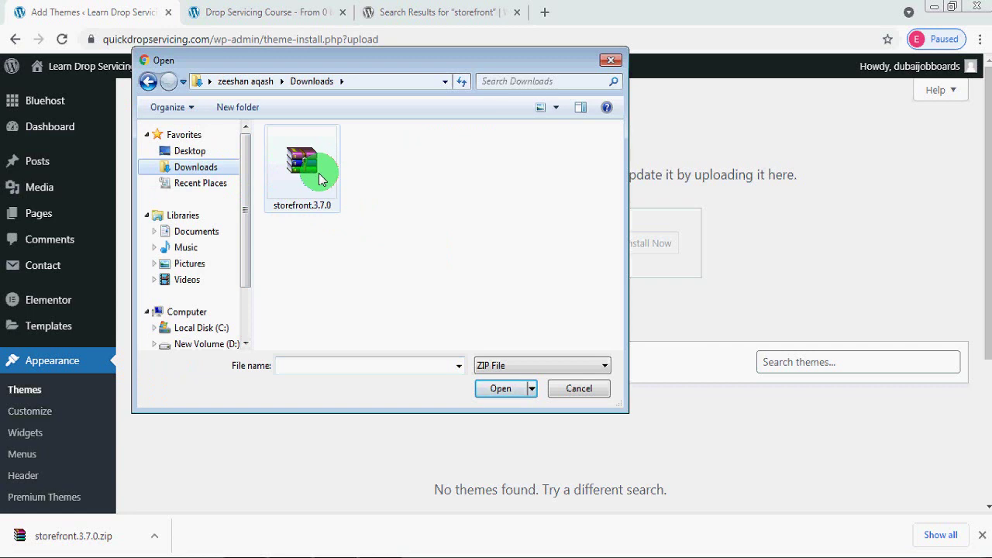
{"action": "left_click", "coordinate": [321, 179]}
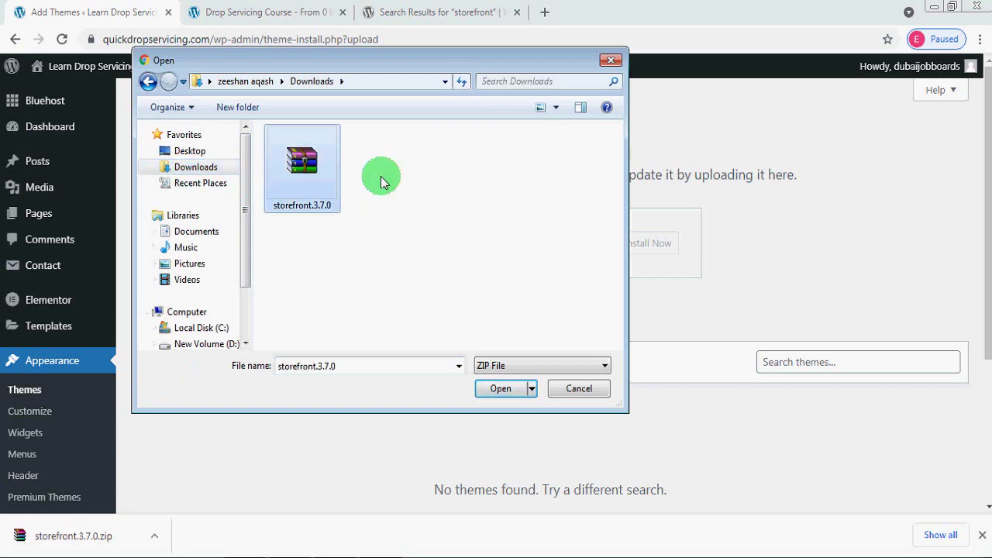
{"action": "left_click", "coordinate": [504, 389]}
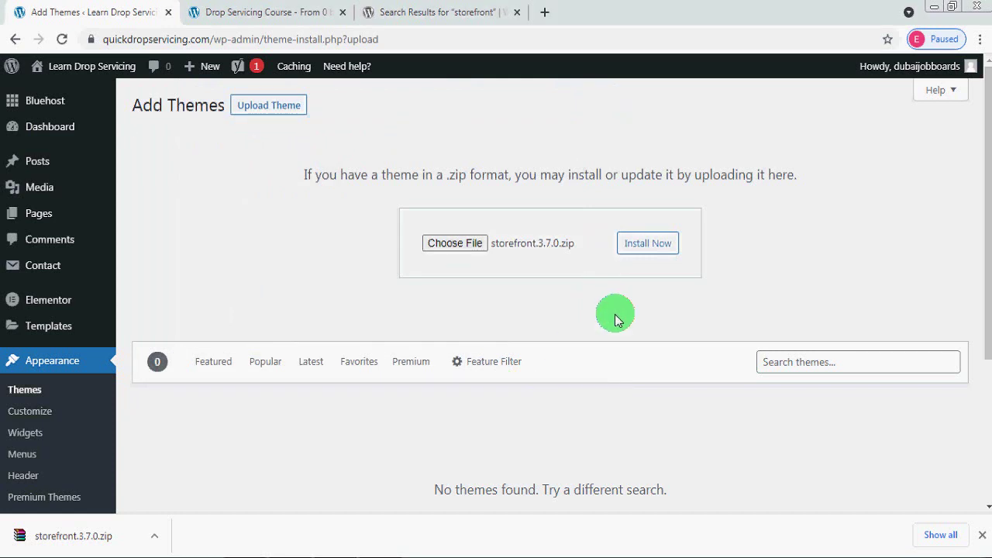
{"action": "left_click", "coordinate": [648, 246]}
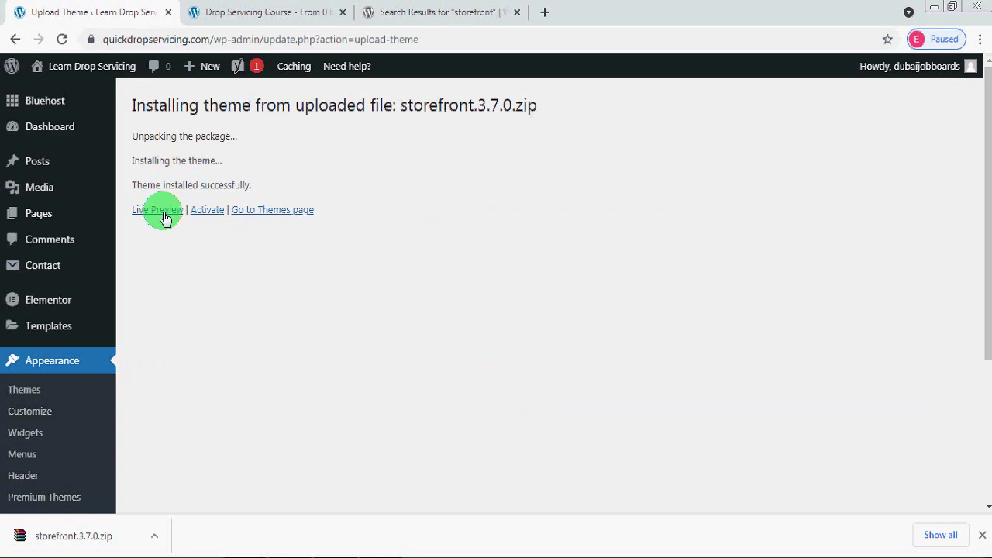
{"action": "left_click", "coordinate": [44, 390]}
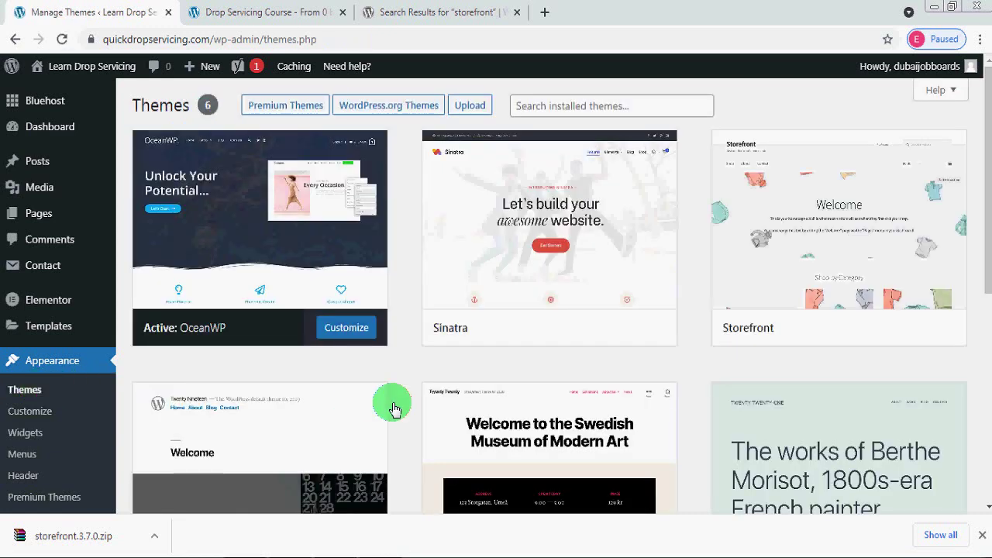
{"action": "mouse_move", "coordinate": [775, 337]}
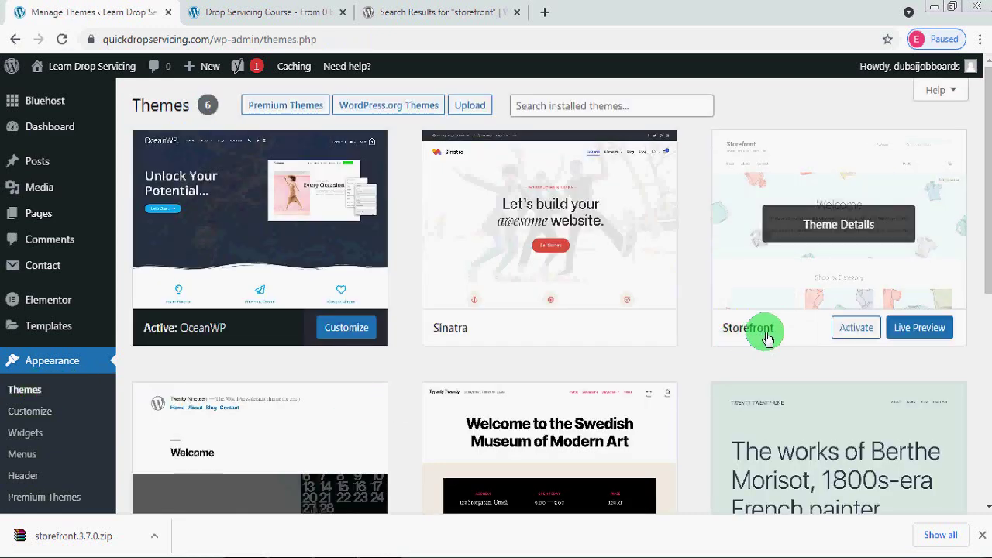